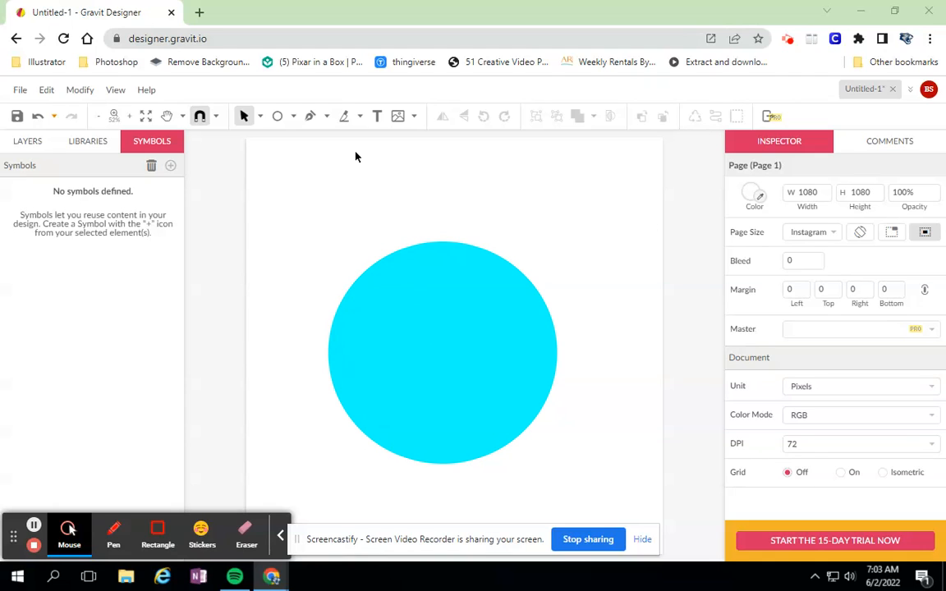
# Step: Add a text object above the blue circle and start entering the word "Change"
pyautogui.click(376, 116)
pyautogui.click(398, 198)
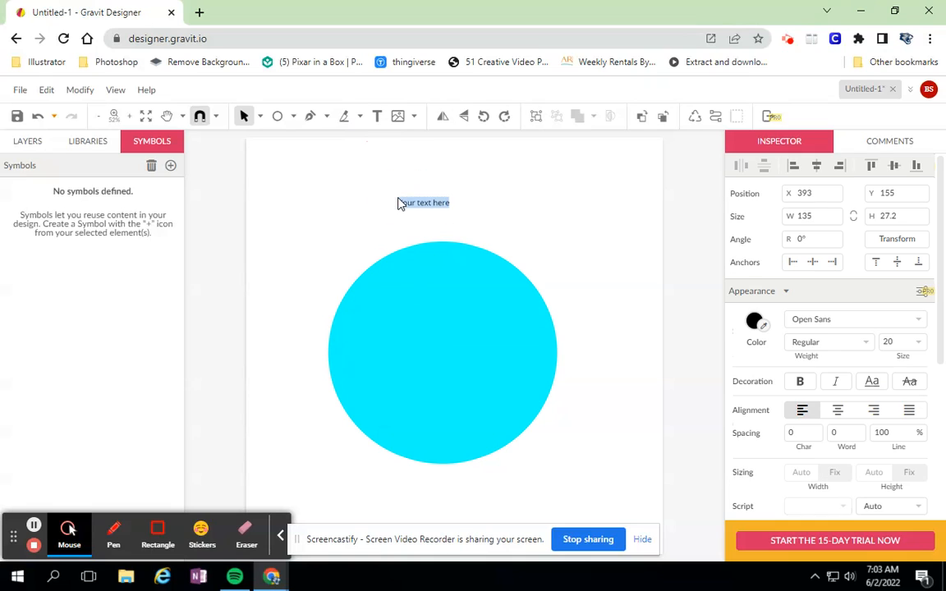
pyautogui.write('Chan')
# Step: Undo the recent edits one by one, redo them all, and complete the text as "Change"
pyautogui.click(38, 115)
pyautogui.click(39, 117)
pyautogui.click(39, 117)
pyautogui.click(39, 117)
pyautogui.click(39, 118)
pyautogui.click(72, 119)
pyautogui.click(71, 120)
pyautogui.click(71, 120)
pyautogui.click(71, 120)
pyautogui.click(71, 120)
pyautogui.click(72, 120)
pyautogui.write('e')
# Step: View the canvas at 100%, 150% and 50% zoom
pyautogui.click(115, 119)
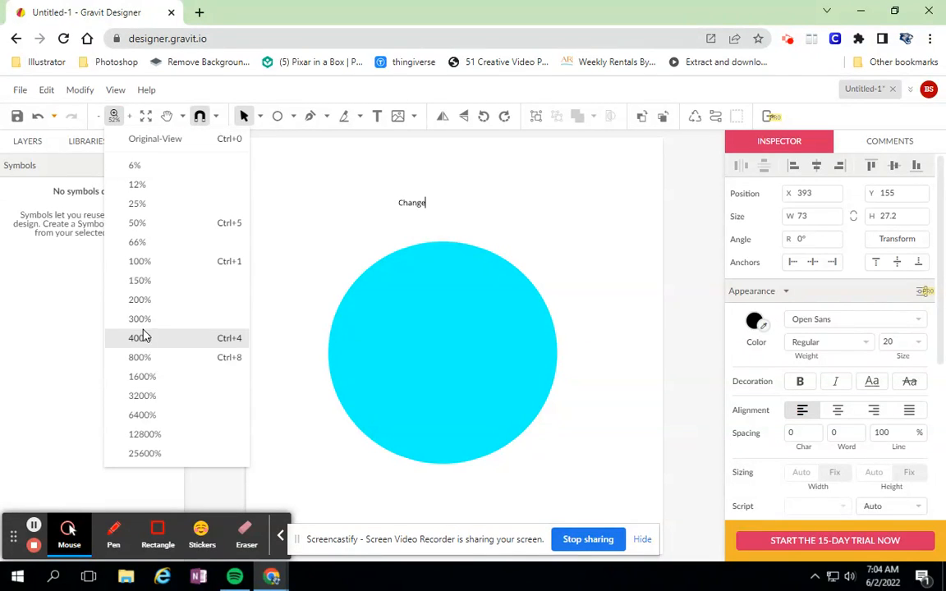
pyautogui.click(151, 267)
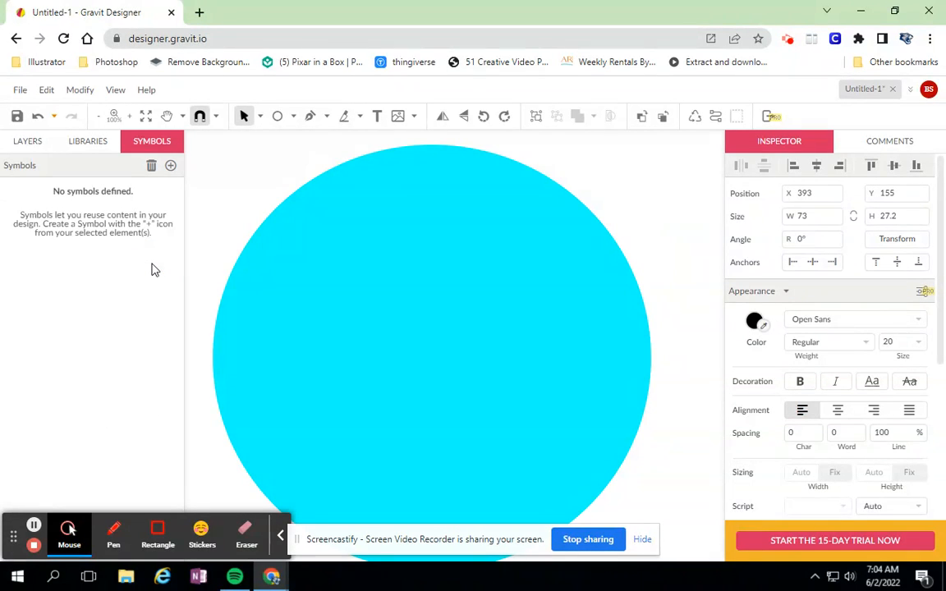
pyautogui.click(119, 117)
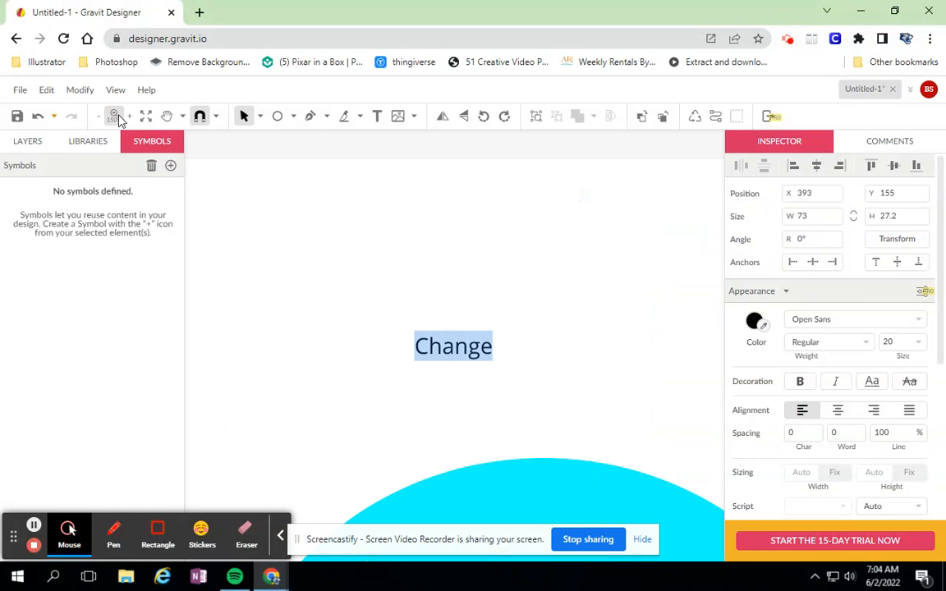
pyautogui.click(116, 118)
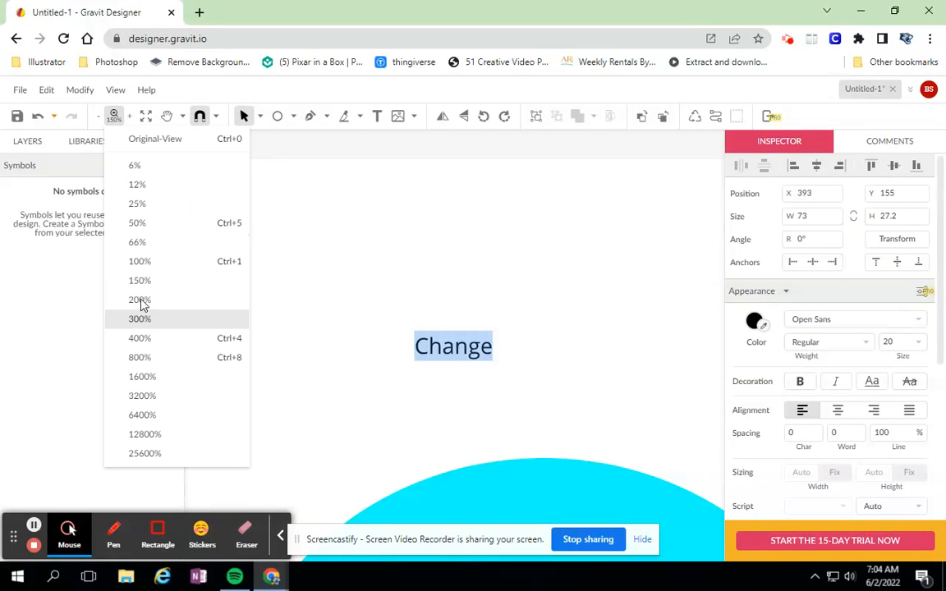
pyautogui.click(143, 225)
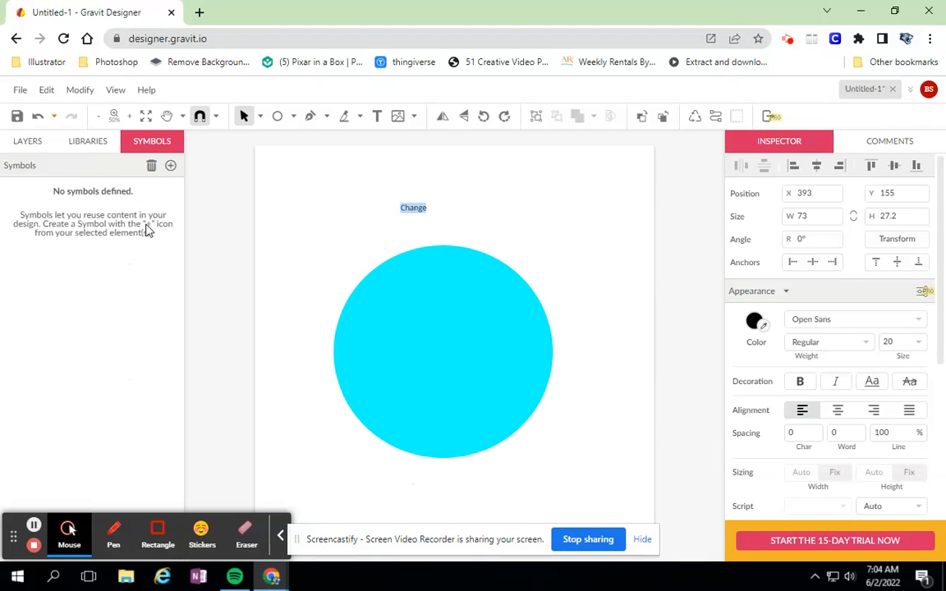
# Step: Fit all objects in the viewport, scroll the page down, and repeat to compare the views
pyautogui.click(145, 116)
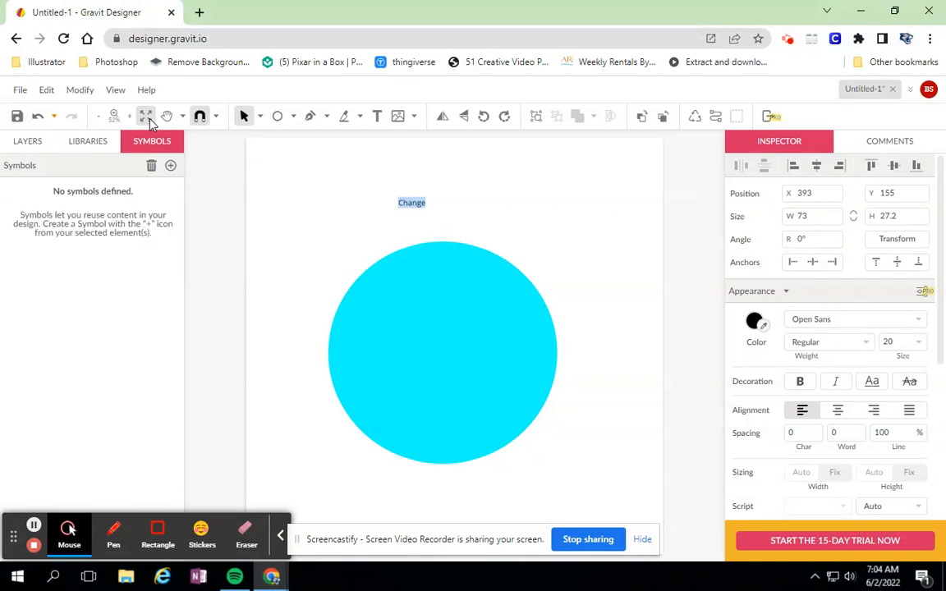
pyautogui.scroll(-3, 240, 206)
pyautogui.scroll(2, 239, 206)
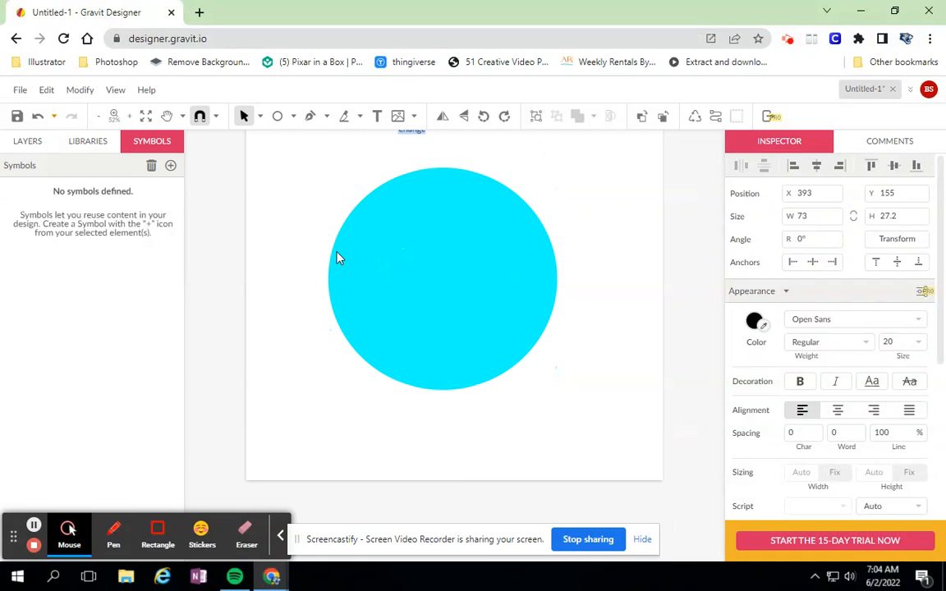
pyautogui.click(146, 115)
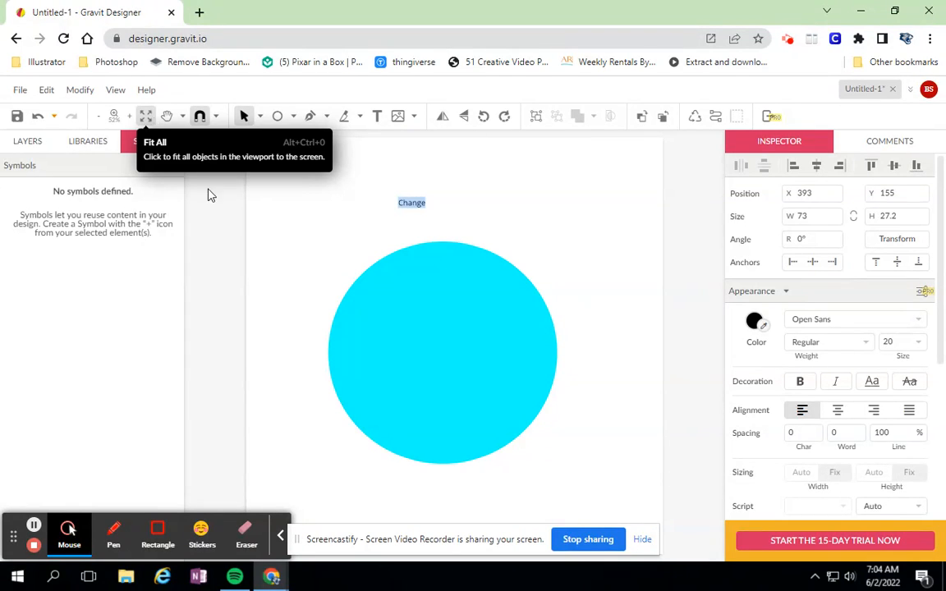
pyautogui.scroll(-4, 308, 269)
pyautogui.scroll(1, 310, 268)
pyautogui.scroll(2, 311, 268)
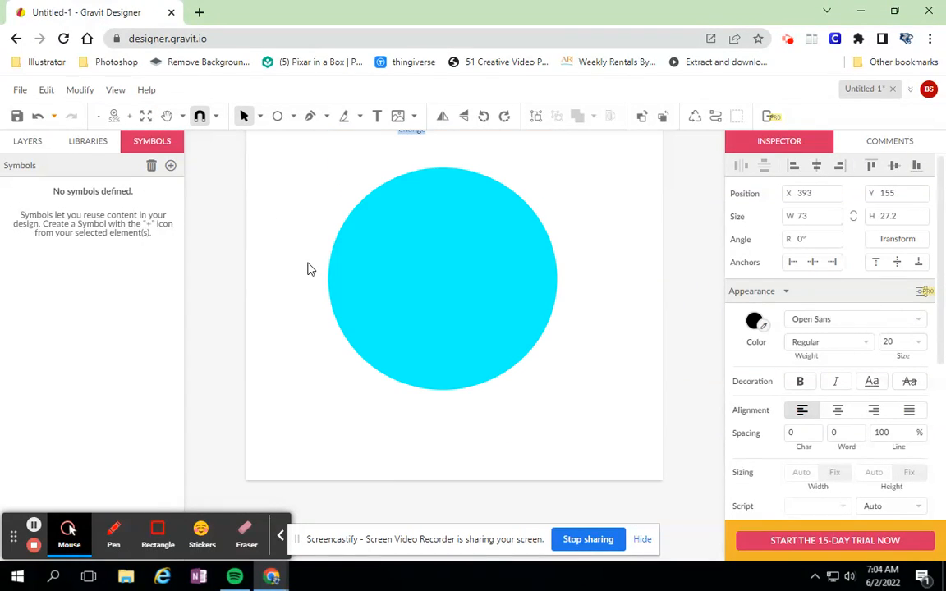
# Step: Magnify the "Change" text to 300%, select its text object, and pan down to the circle with the Pan tool
pyautogui.click(130, 120)
pyautogui.click(127, 120)
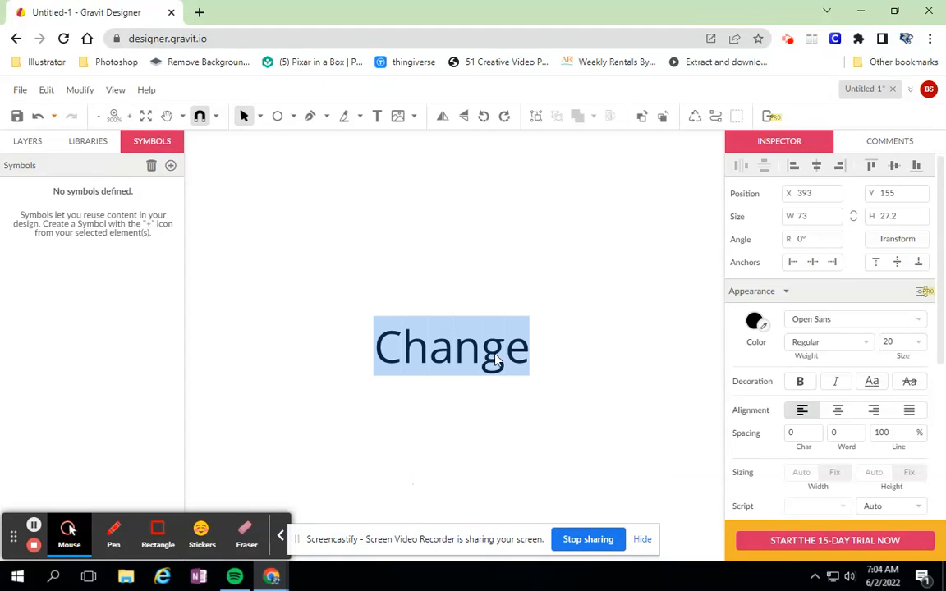
pyautogui.click(439, 379)
pyautogui.click(417, 311)
pyautogui.click(167, 116)
pyautogui.moveTo(298, 226); pyautogui.dragTo(252, 147)
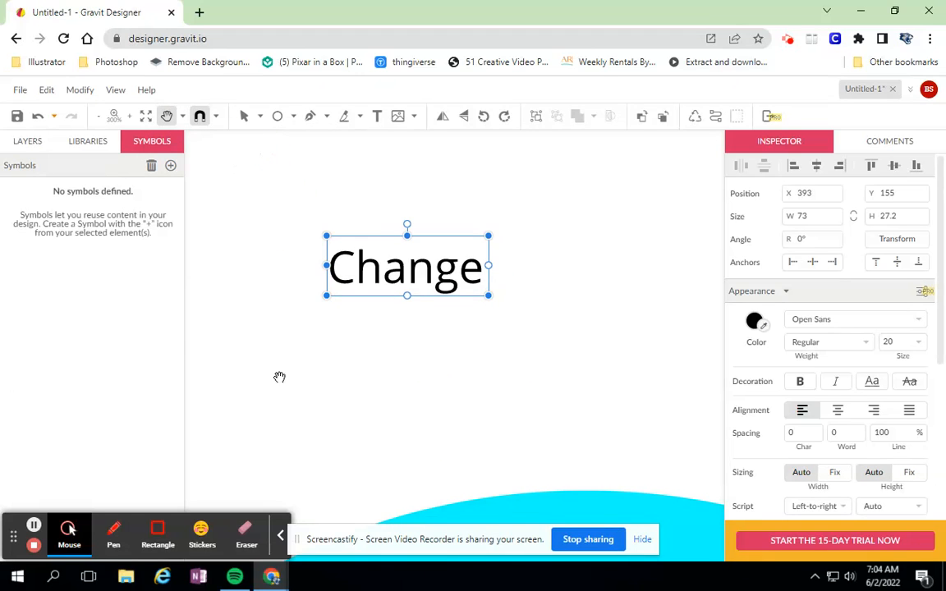
pyautogui.moveTo(276, 387); pyautogui.dragTo(269, 292)
pyautogui.moveTo(386, 439); pyautogui.dragTo(366, 248)
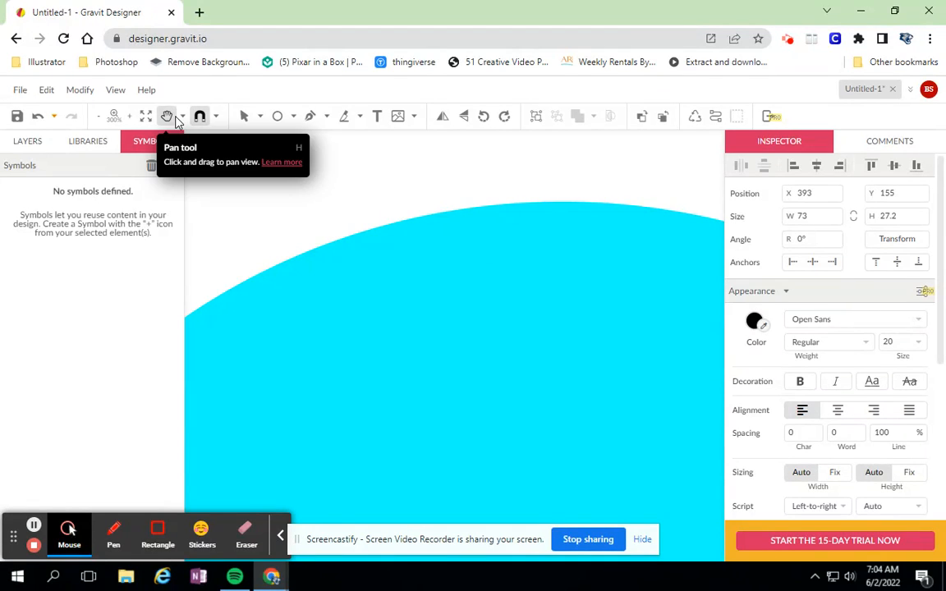
# Step: Return to the selection tool and zoom out to 66% to view the whole circle
pyautogui.press('v')
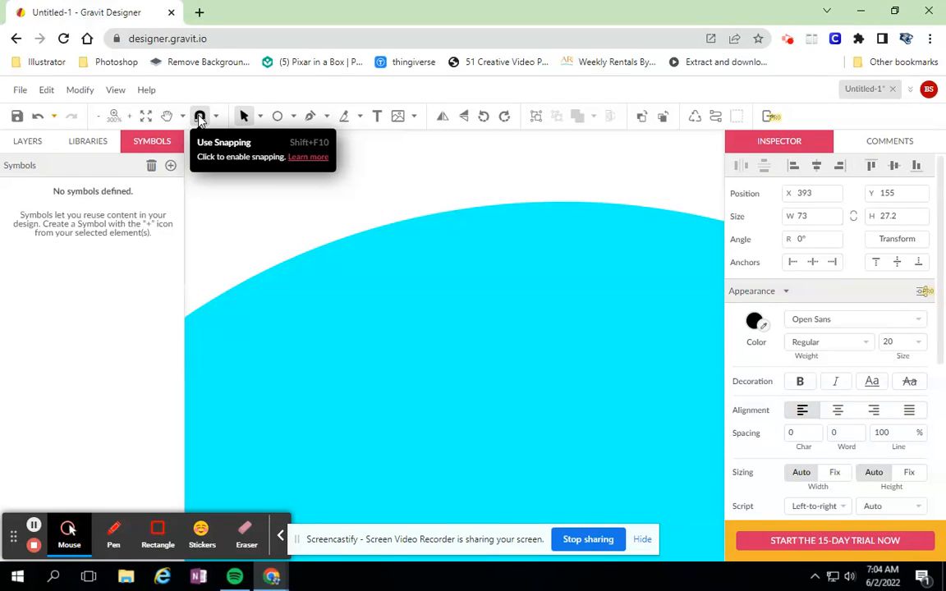
pyautogui.hotkey('ctrl', '1')
pyautogui.hotkey('ctrl', '-')
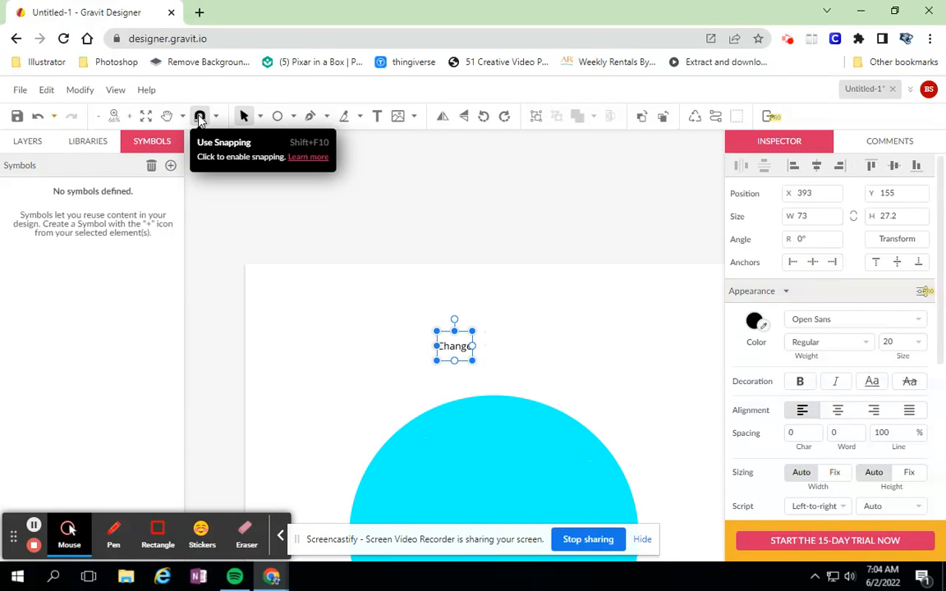
pyautogui.scroll(-5, 424, 255)
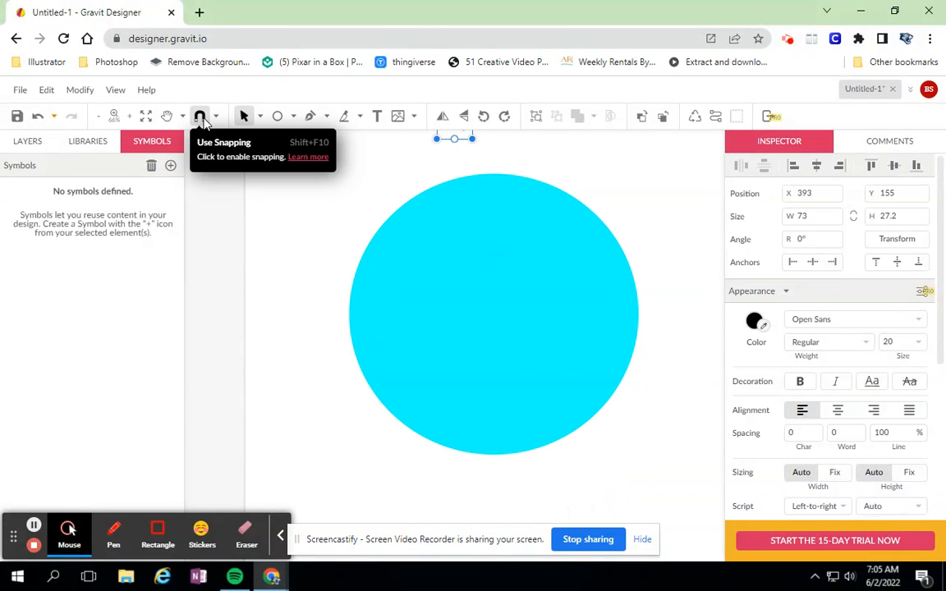
# Step: Turn snapping off and move the circle freely to about X 252.5, Y 318
pyautogui.click(201, 118)
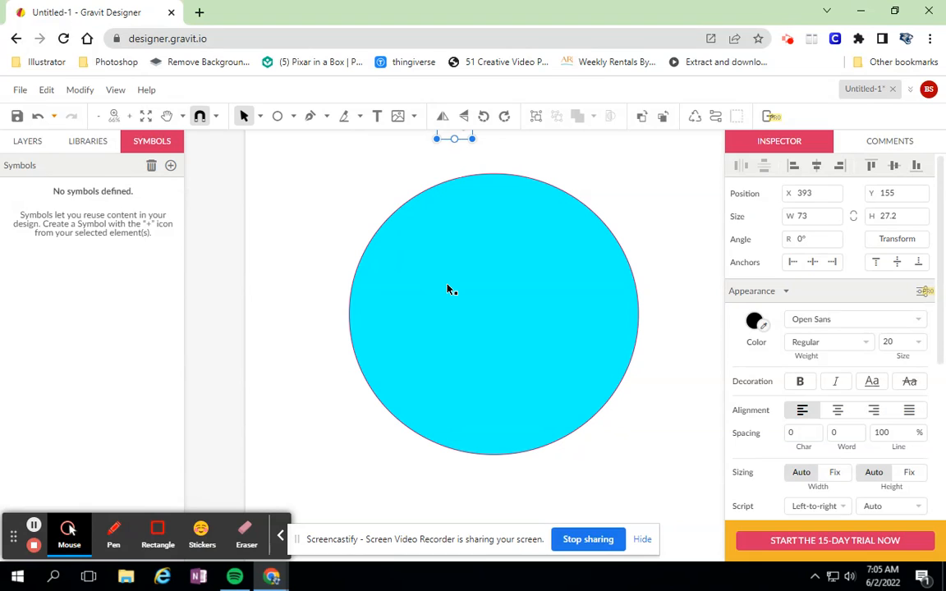
pyautogui.scroll(-3, 450, 289)
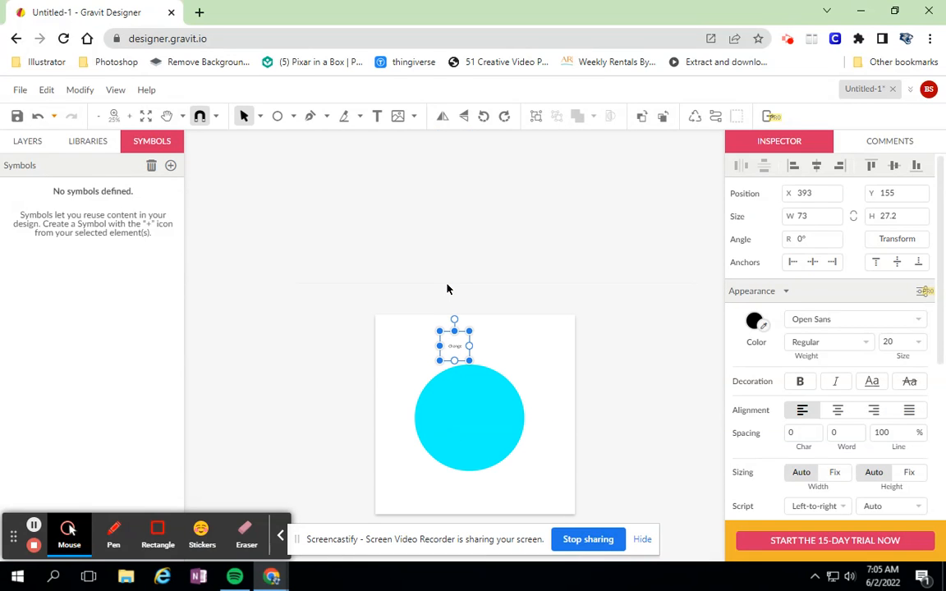
pyautogui.click(490, 429)
pyautogui.moveTo(490, 428); pyautogui.dragTo(458, 430)
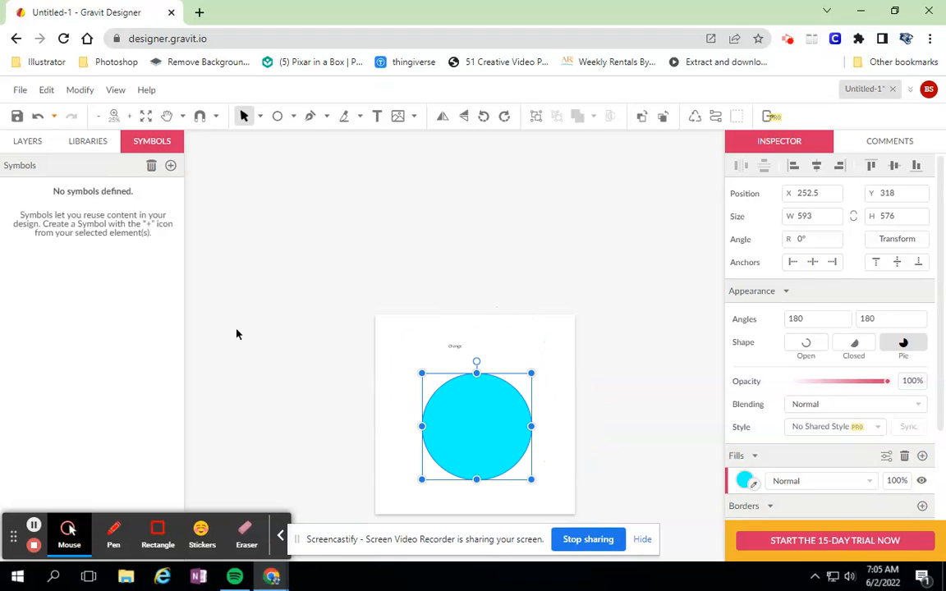
# Step: Turn snapping on, snap the circle to the page centre at X 243.5, Y 252, and review the snapping options
pyautogui.click(201, 117)
pyautogui.moveTo(459, 435); pyautogui.dragTo(473, 428)
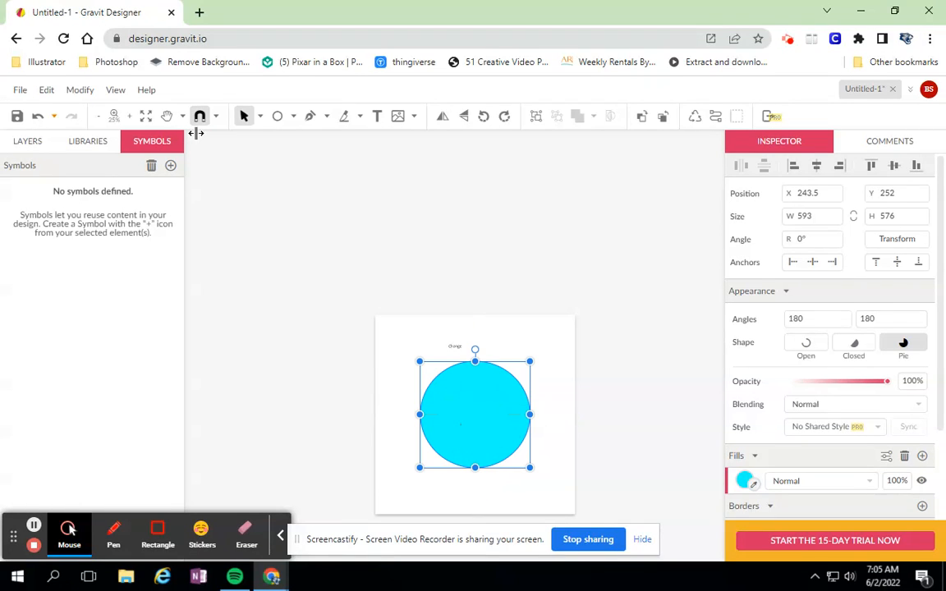
pyautogui.click(216, 117)
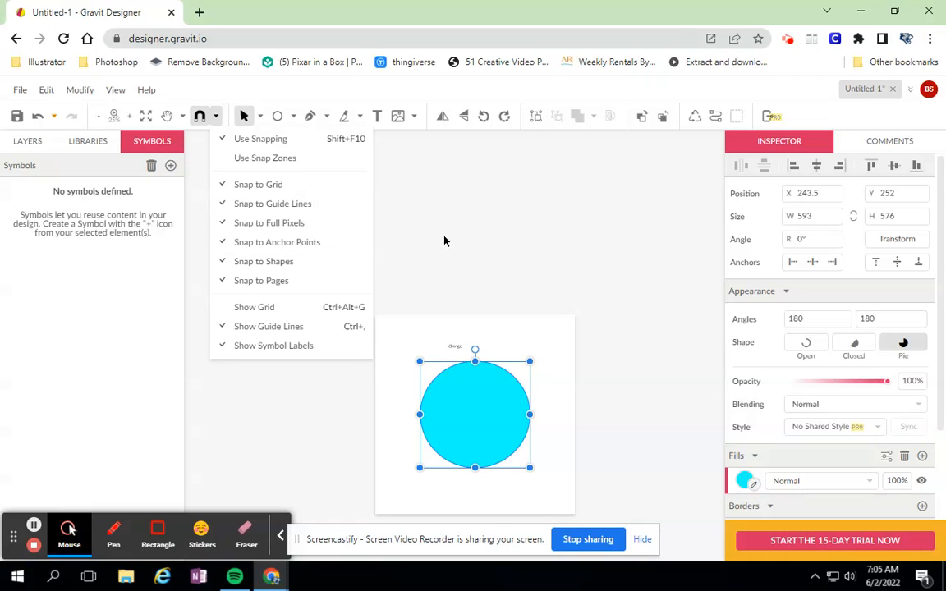
pyautogui.click(473, 255)
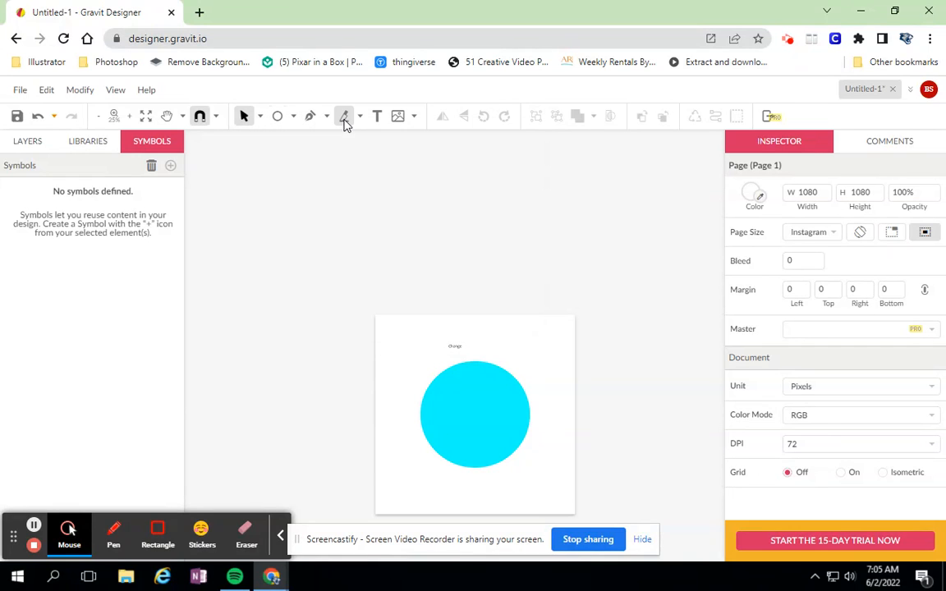
# Step: Cut the circle diagonally from its upper left to its lower right edge with the Knife tool
pyautogui.click(466, 435)
pyautogui.click(344, 115)
pyautogui.moveTo(435, 376); pyautogui.dragTo(500, 459)
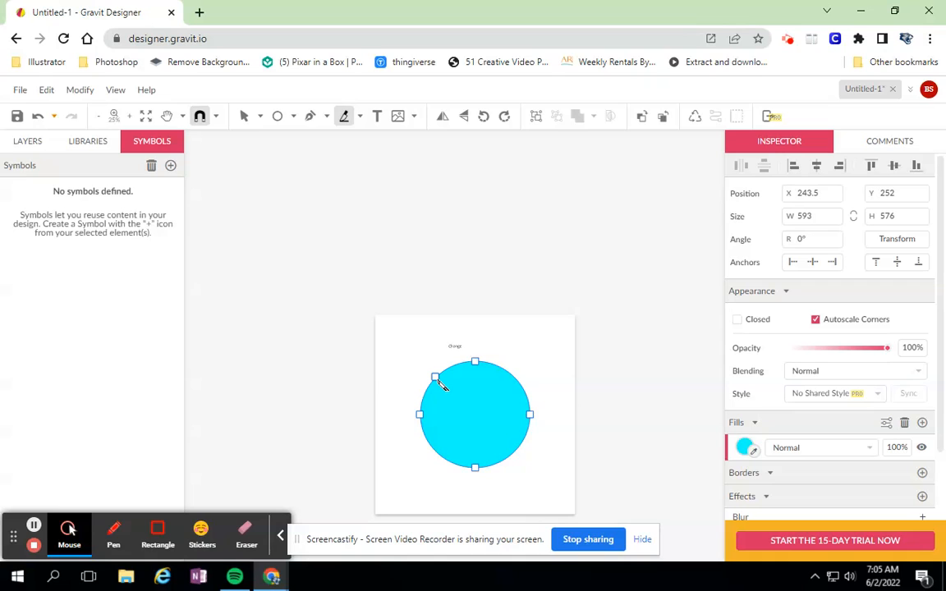
pyautogui.click(260, 119)
pyautogui.click(288, 137)
pyautogui.click(391, 343)
pyautogui.click(461, 451)
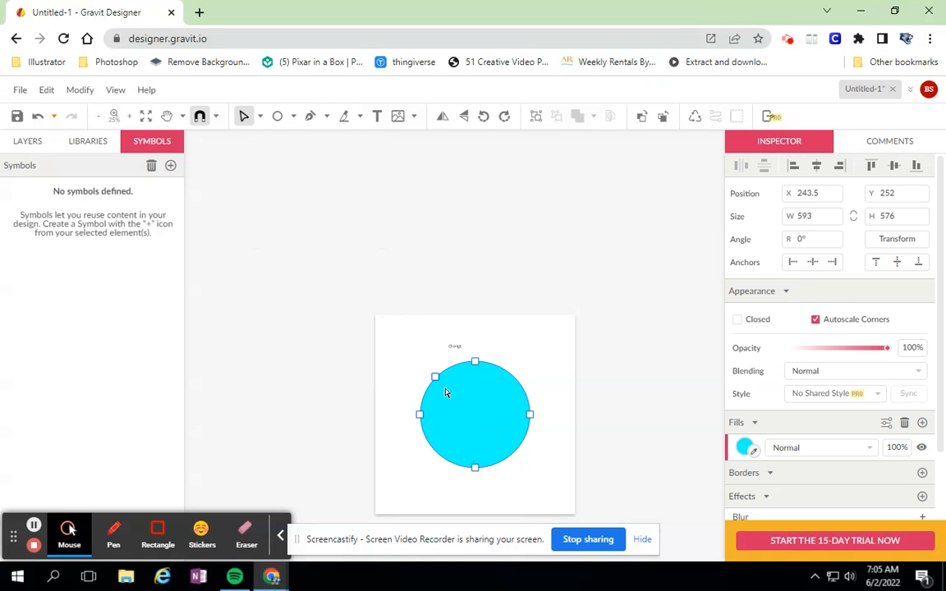
# Step: Make a second, steeper Knife cut across the circle, starting nearer its top and ending at the lower right edge
pyautogui.click(345, 117)
pyautogui.moveTo(449, 362)
pyautogui.mouseDown()
pyautogui.moveTo(494, 461)
pyautogui.moveTo(507, 465)
pyautogui.mouseUp()
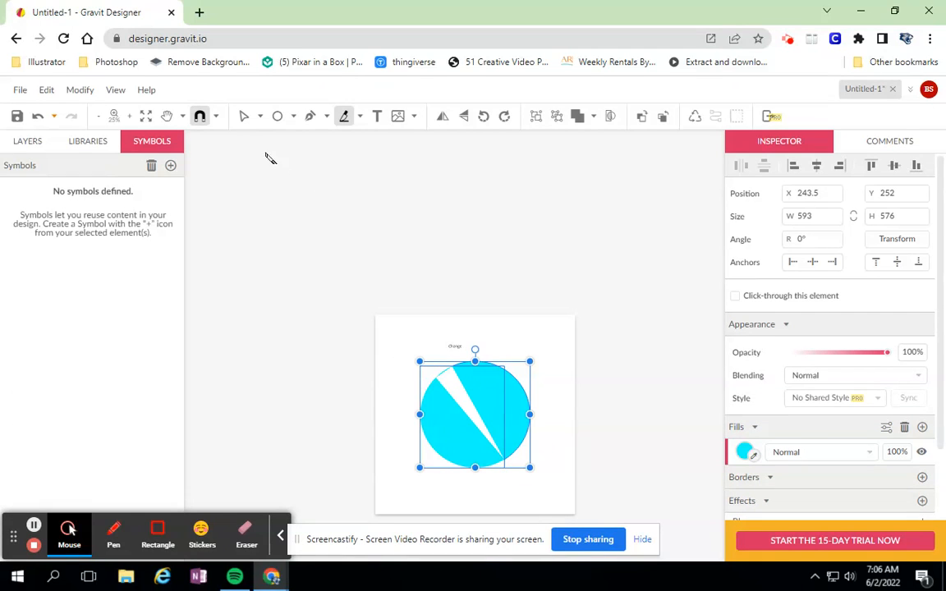
pyautogui.click(243, 118)
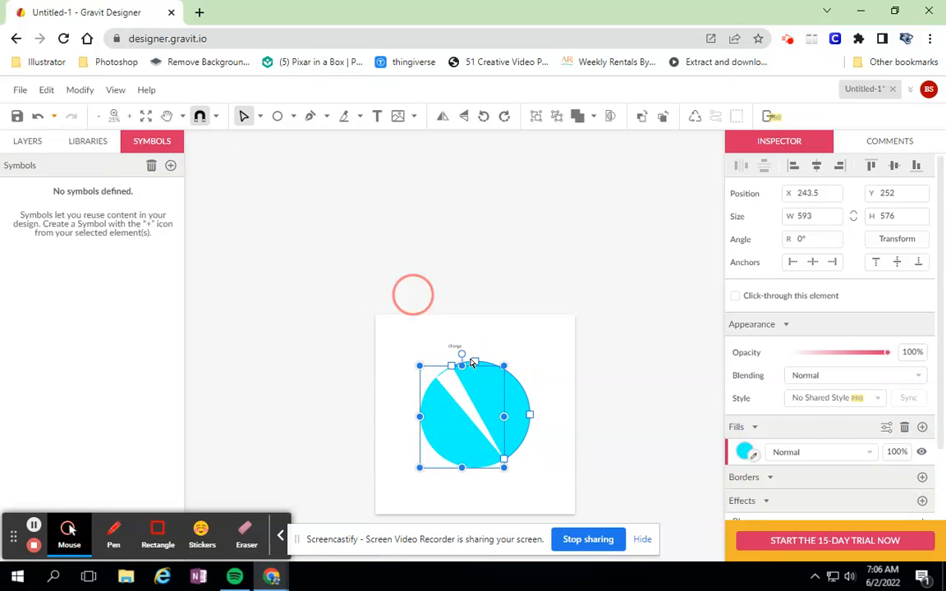
# Step: Delete the large right-hand piece of the circle and the leftover sliver on the upper left
pyautogui.click(583, 403)
pyautogui.click(516, 427)
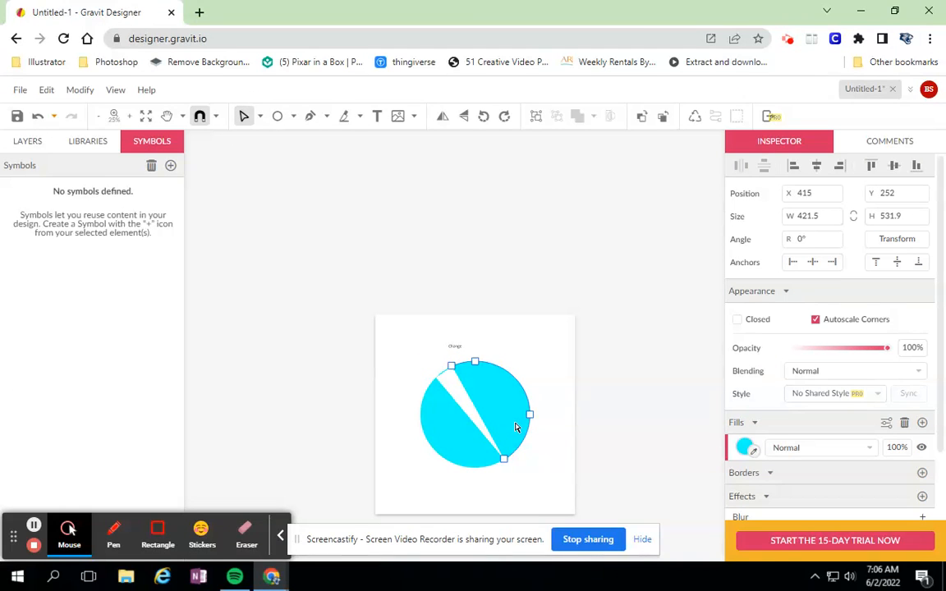
pyautogui.press('Delete')
pyautogui.click(448, 370)
pyautogui.press('Delete')
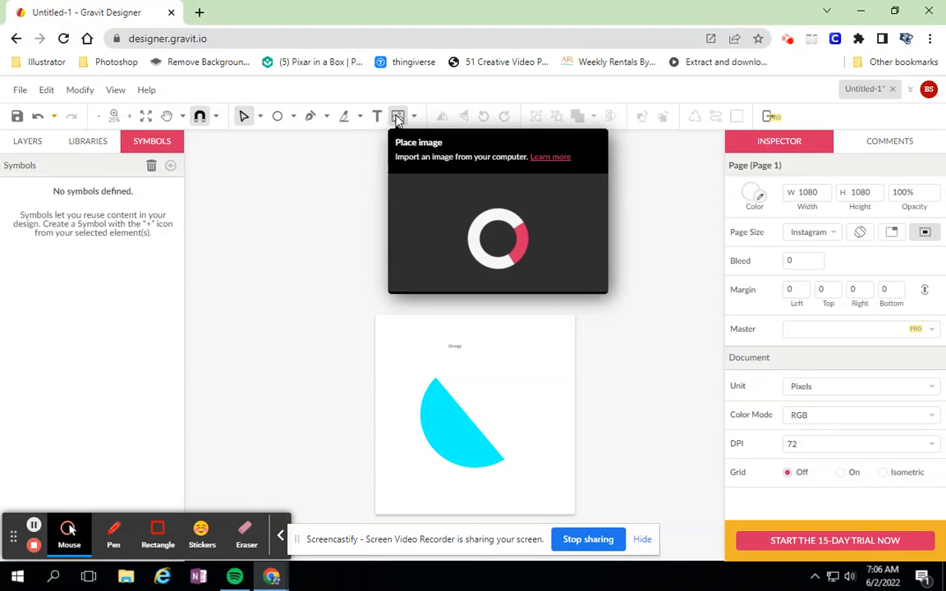
# Step: Place the iceCream image from the Desktop onto the page
pyautogui.click(398, 117)
pyautogui.click(622, 206)
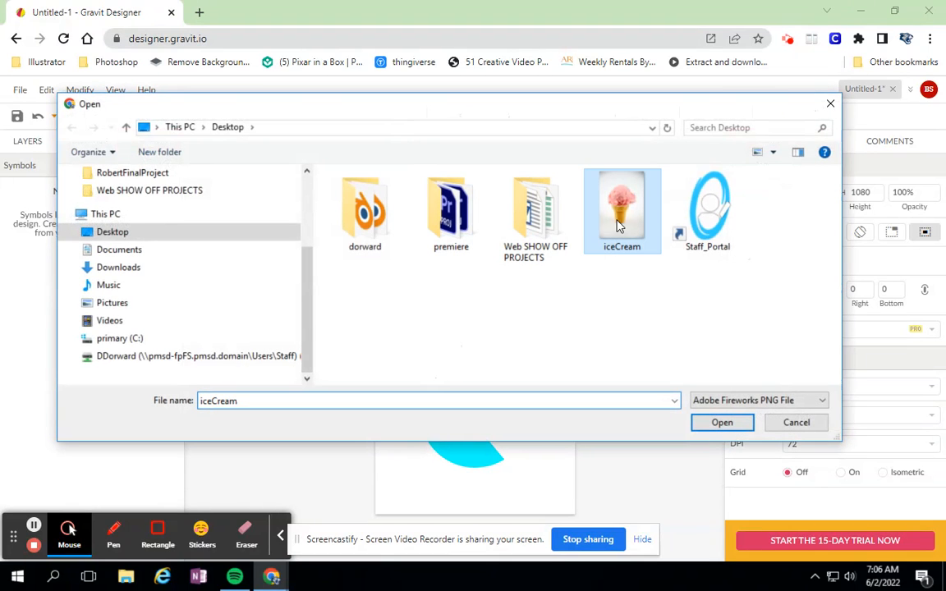
pyautogui.click(708, 422)
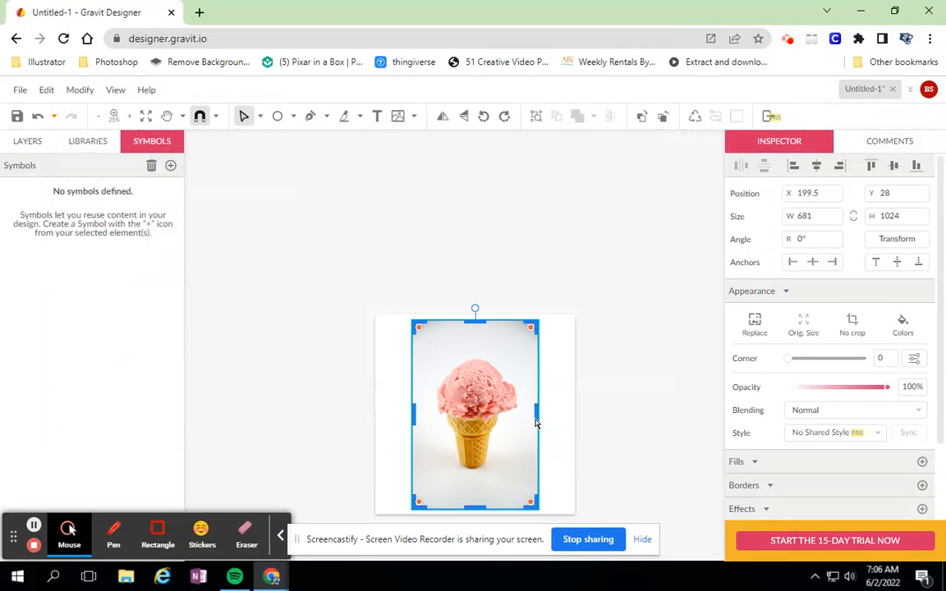
# Step: Try cropping the ice cream image from its upper-left corner, undo the crop, and round its corners to 112
pyautogui.moveTo(416, 325); pyautogui.dragTo(513, 450)
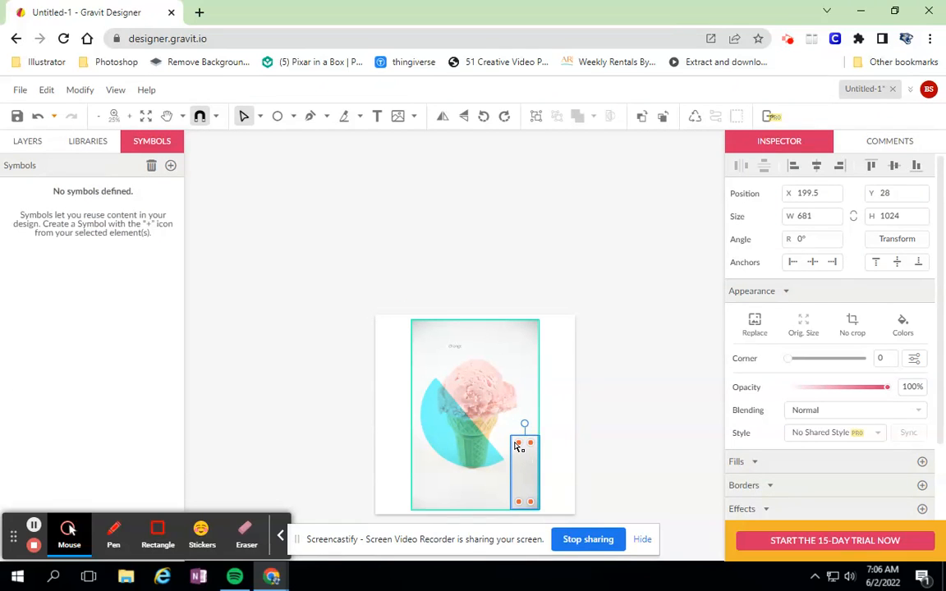
pyautogui.hotkey('ctrl', 'z')
pyautogui.moveTo(420, 331); pyautogui.dragTo(435, 345)
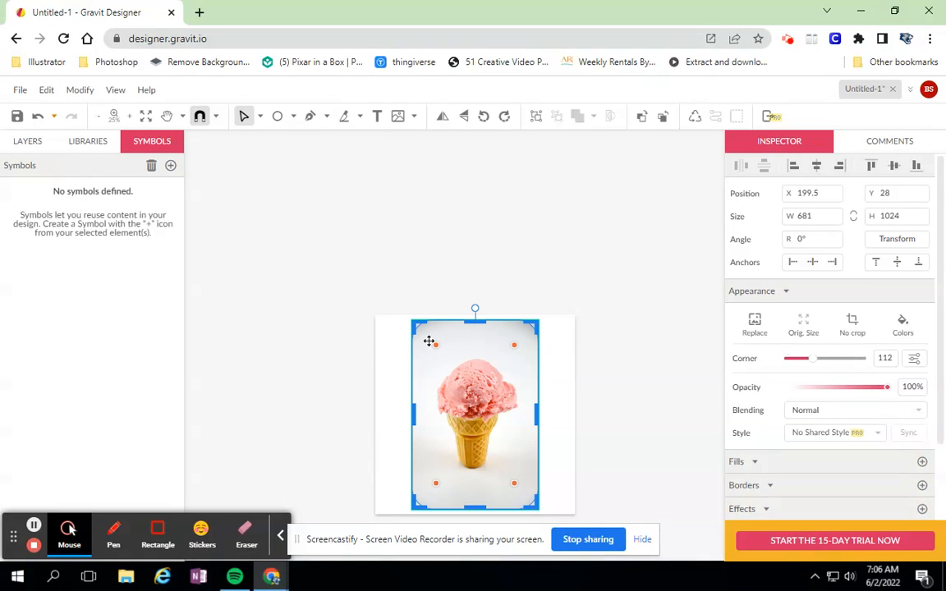
# Step: Rotate the ice cream image's crop frame about 11.5° and delete the image
pyautogui.click(591, 395)
pyautogui.click(418, 332)
pyautogui.moveTo(413, 323); pyautogui.dragTo(466, 332)
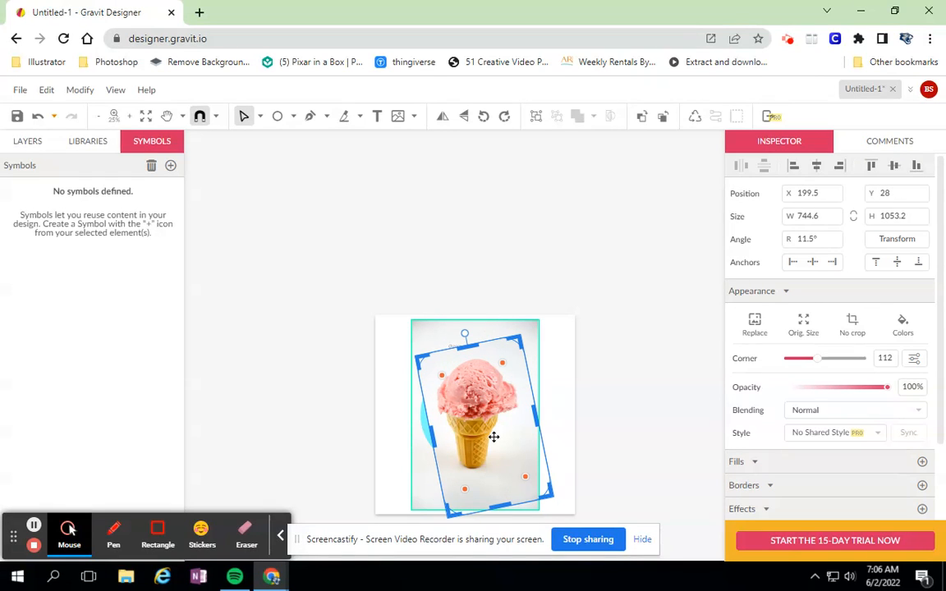
pyautogui.press('Delete')
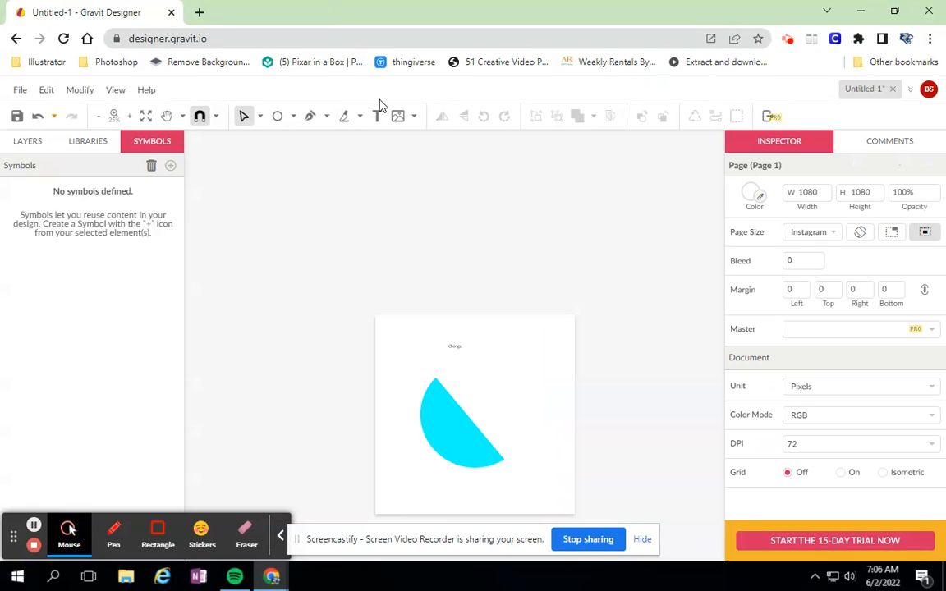
# Step: Flip the blue circle piece horizontally and vertically until it is back in its starting orientation
pyautogui.click(448, 411)
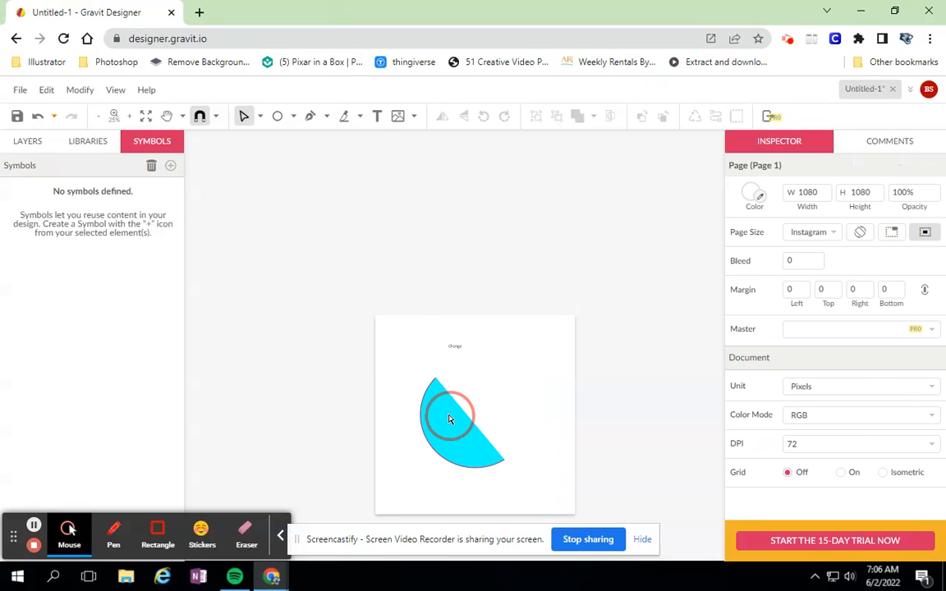
pyautogui.click(442, 120)
pyautogui.click(441, 120)
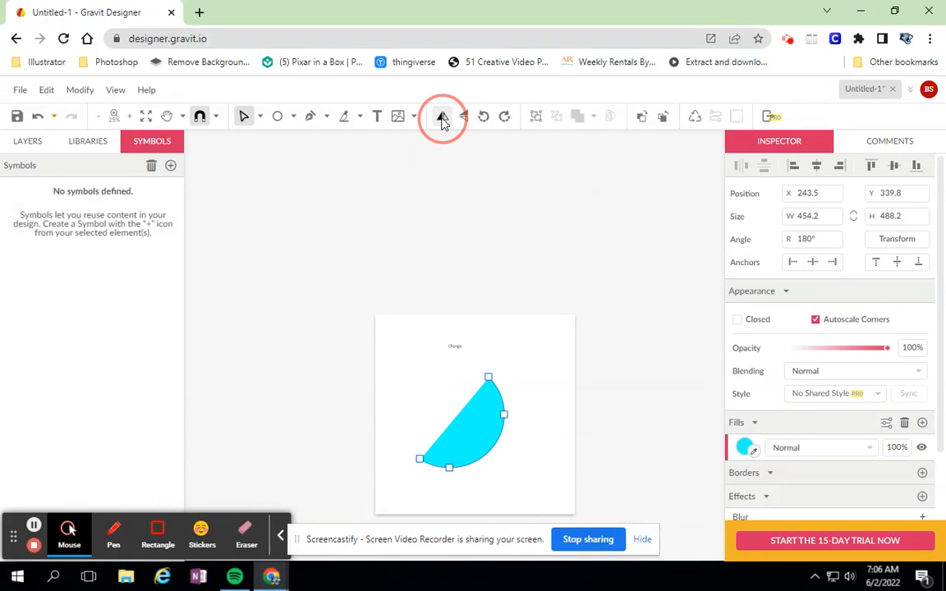
pyautogui.click(463, 120)
pyautogui.click(463, 120)
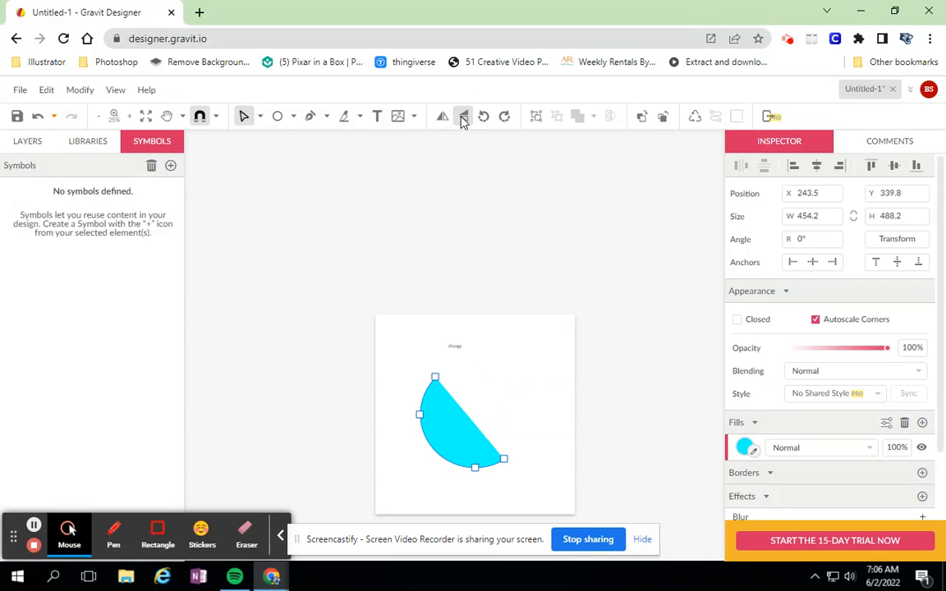
# Step: Rotate the blue circle piece in 90° increments until its angle is -90°
pyautogui.click(486, 119)
pyautogui.click(486, 119)
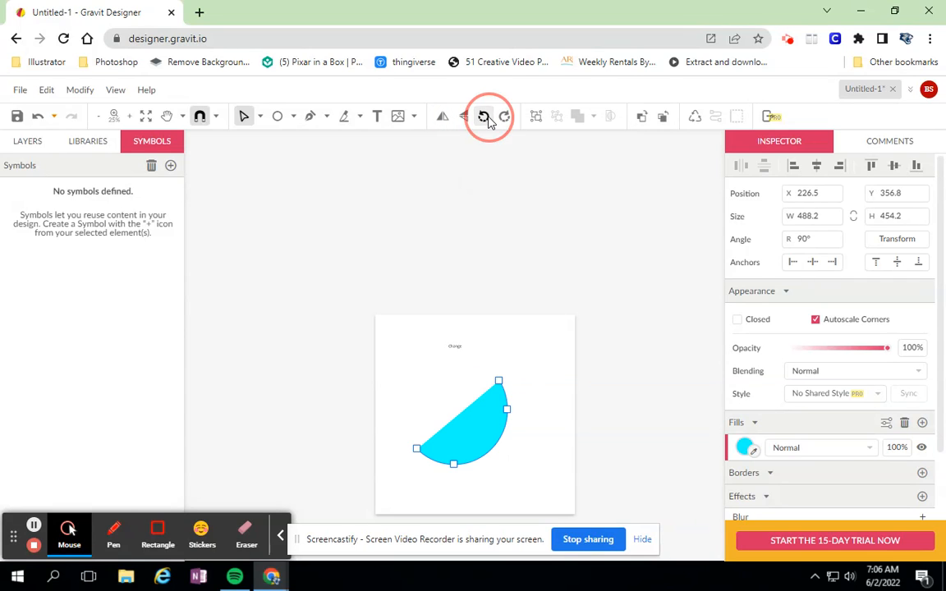
pyautogui.click(483, 120)
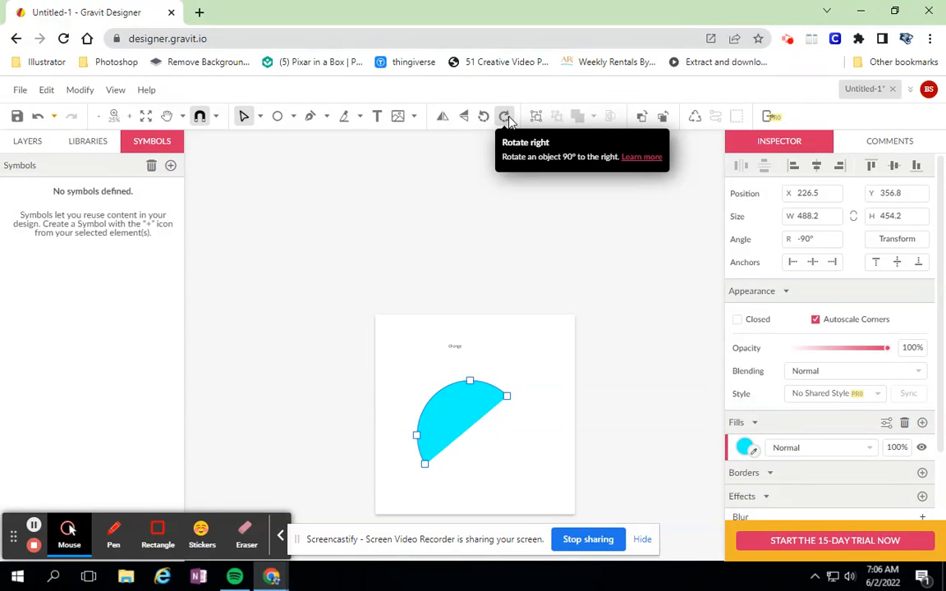
pyautogui.click(456, 413)
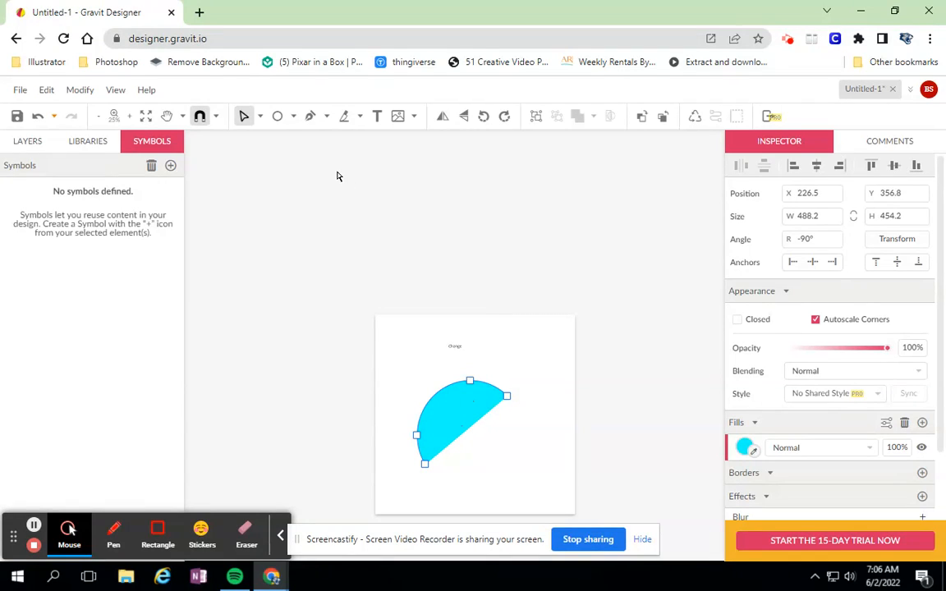
# Step: Draw a triangle about 647 by 650 px over the blue circle piece and fill it with yellow #FFFF00
pyautogui.click(293, 116)
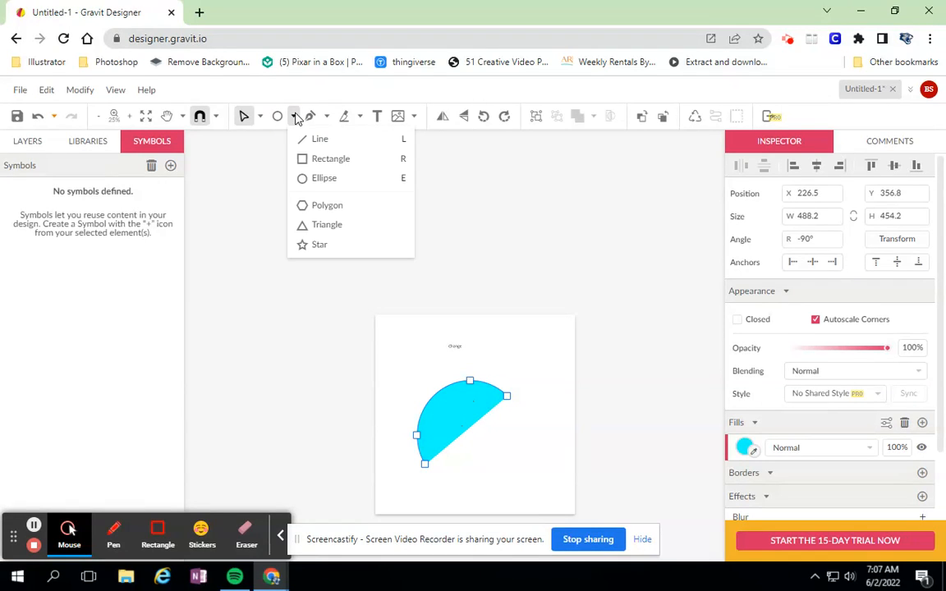
pyautogui.click(320, 225)
pyautogui.moveTo(503, 443); pyautogui.dragTo(381, 322)
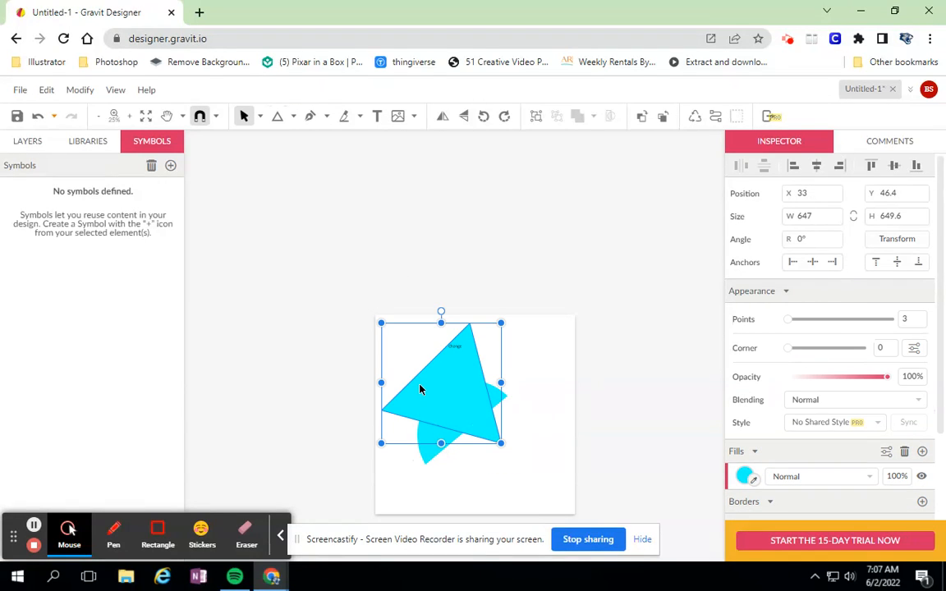
pyautogui.click(745, 476)
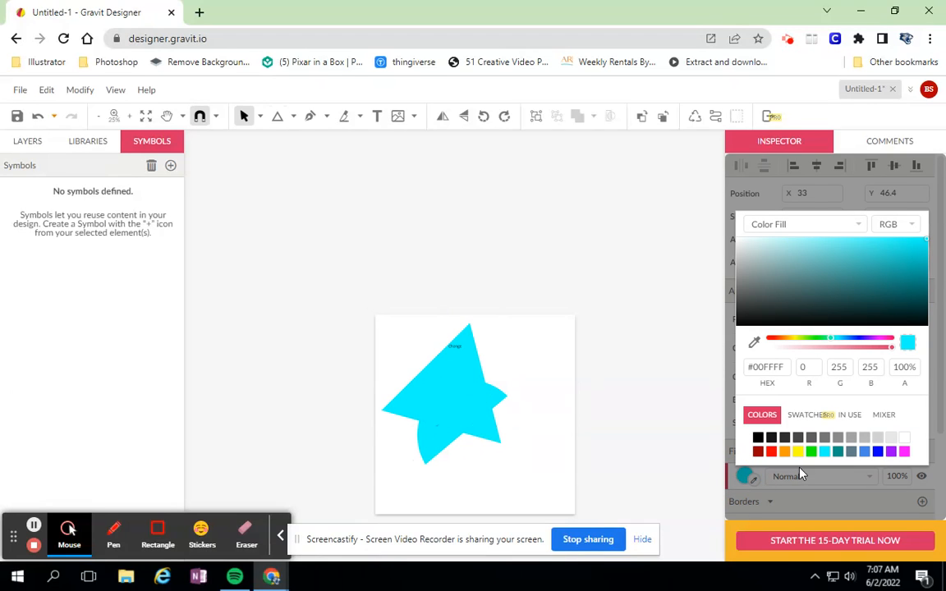
pyautogui.click(797, 451)
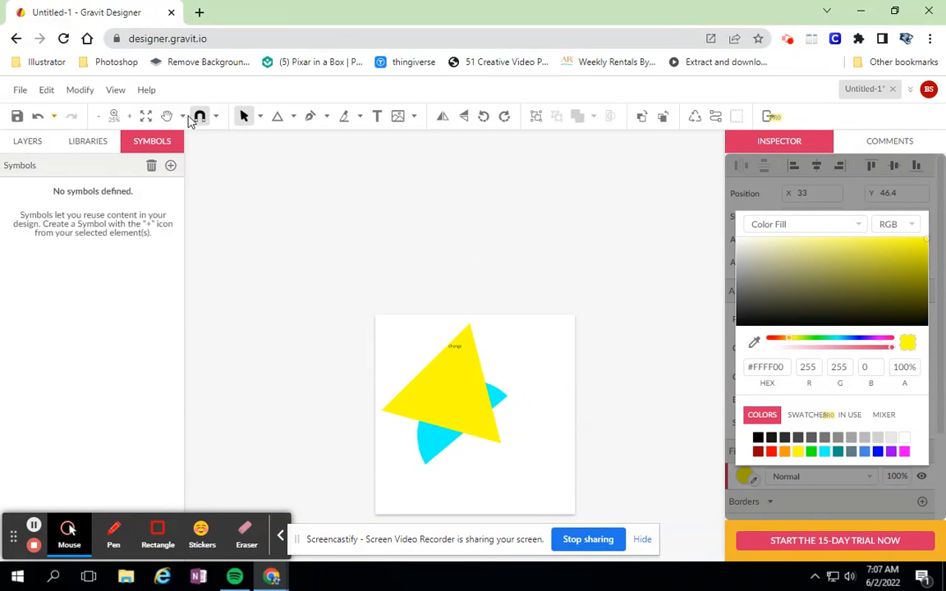
# Step: Send the yellow triangle behind the blue circle piece and bring it forward again, alternating several times and ending with it in front
pyautogui.click(85, 95)
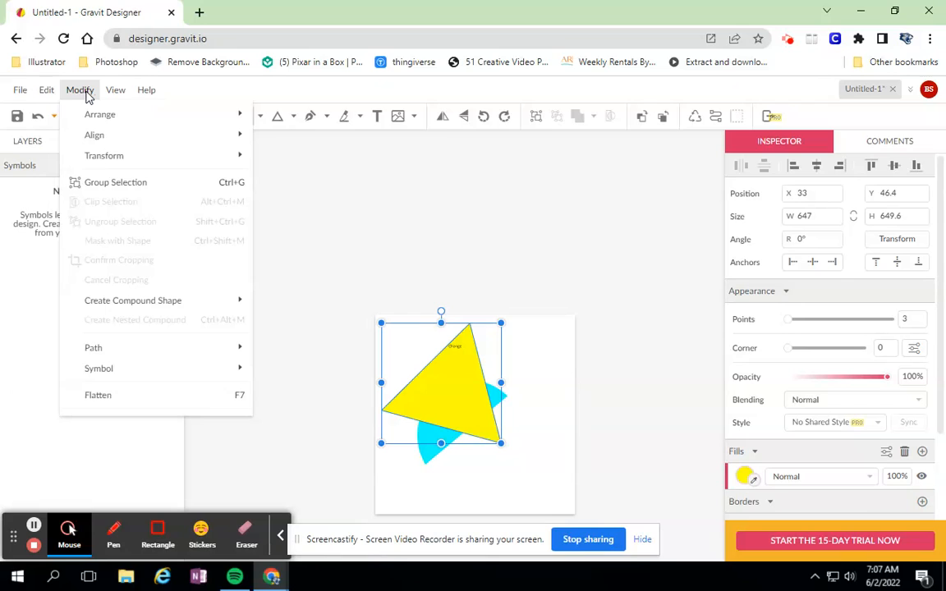
pyautogui.moveTo(90, 115)
pyautogui.click(304, 176)
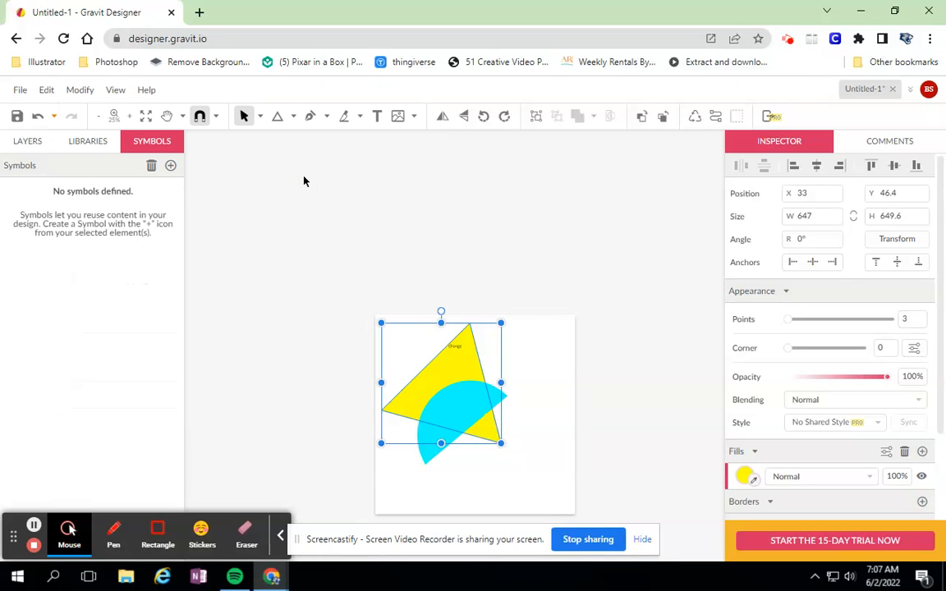
pyautogui.click(641, 116)
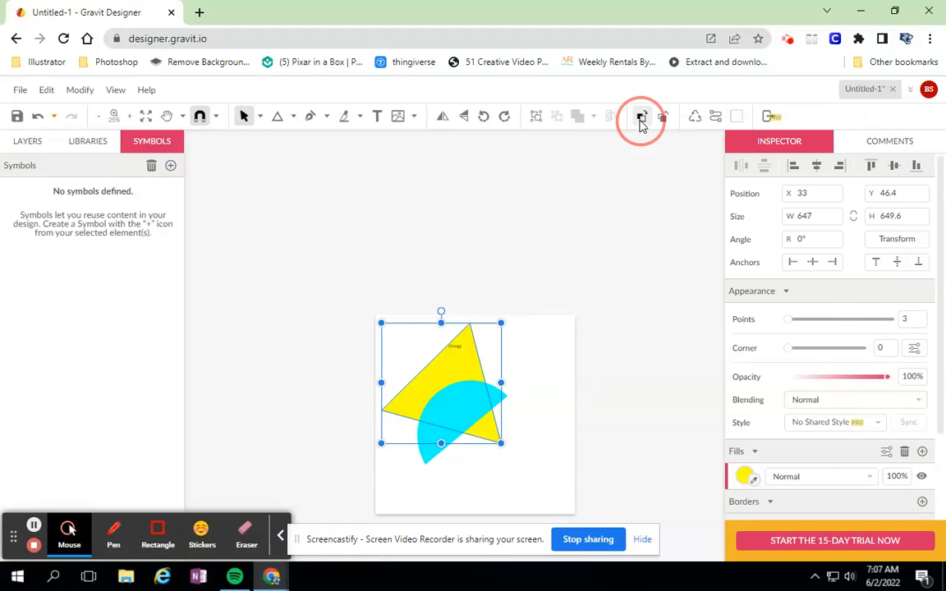
pyautogui.click(662, 117)
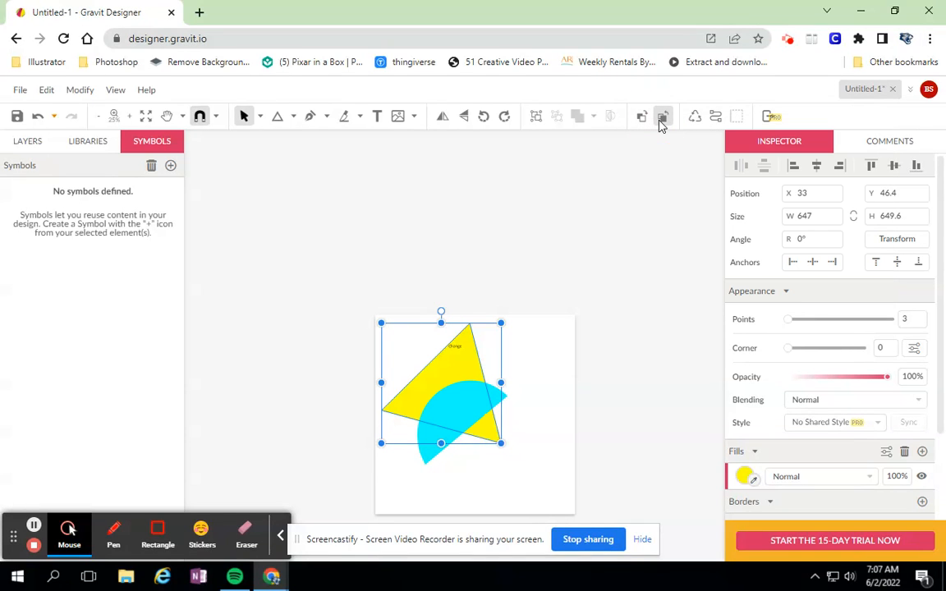
pyautogui.click(641, 116)
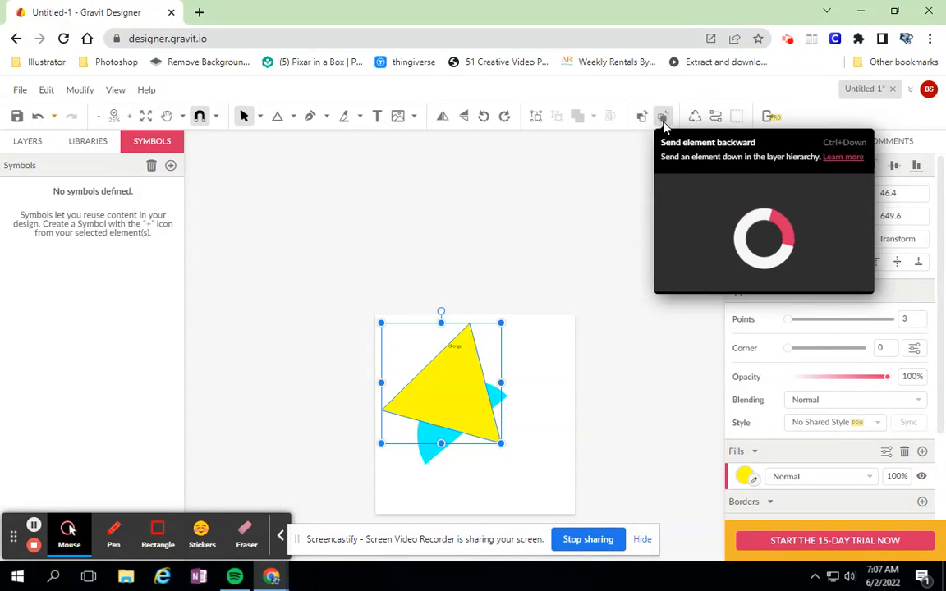
pyautogui.click(663, 117)
pyautogui.click(642, 117)
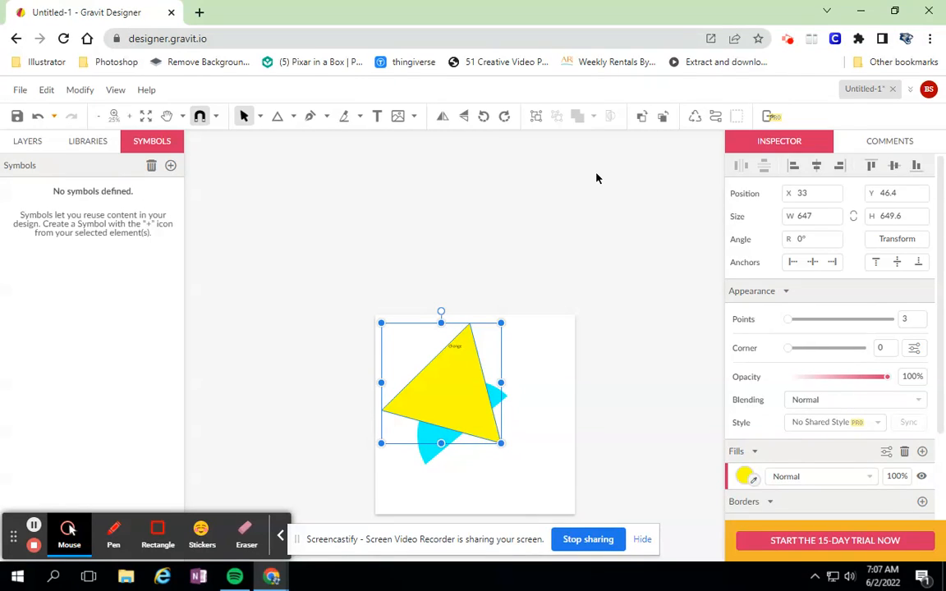
# Step: Convert the yellow triangle to a path and reshape it: upper-left edge node inward, right edge node outward, extra node at X 604, Y 244
pyautogui.click(715, 117)
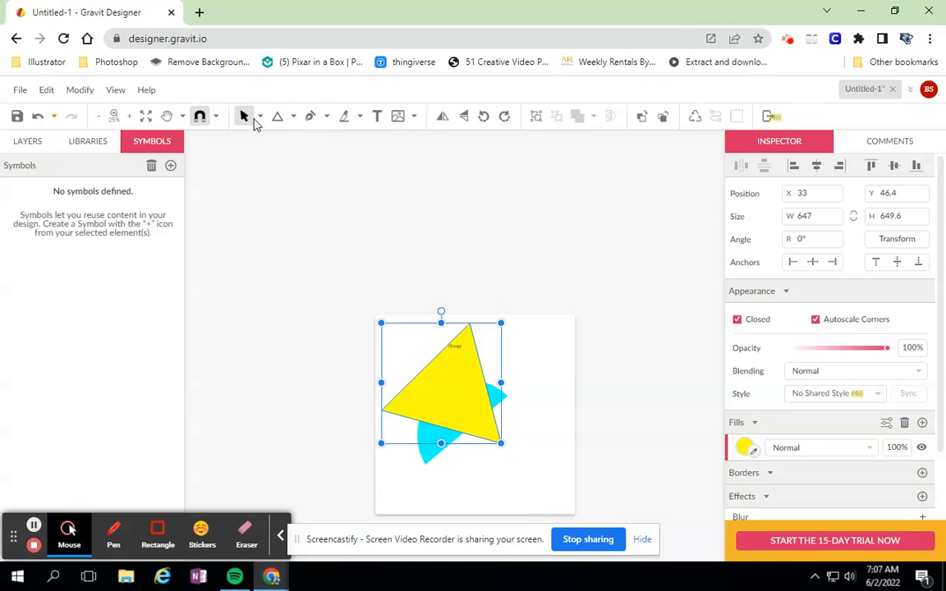
pyautogui.click(259, 117)
pyautogui.click(269, 156)
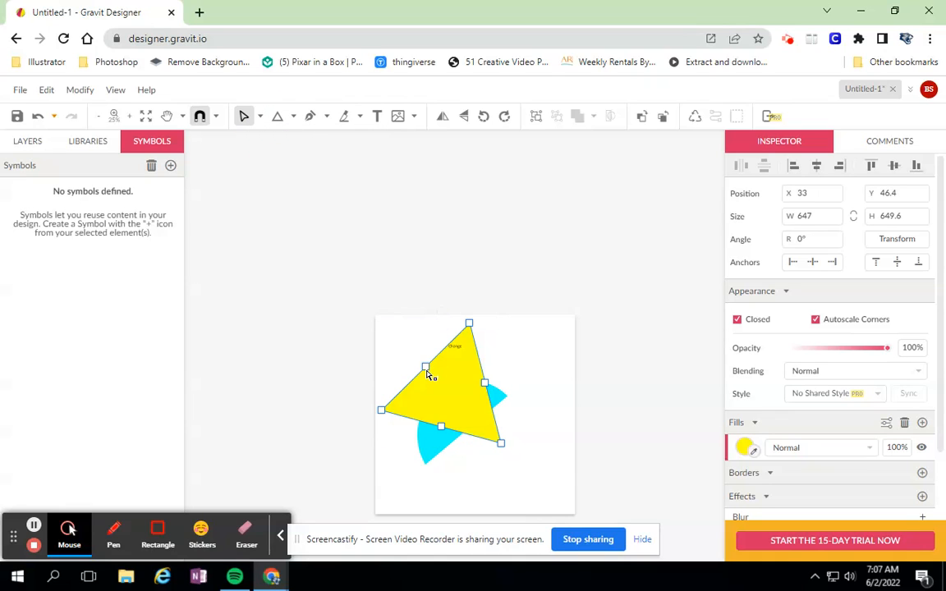
pyautogui.moveTo(427, 367); pyautogui.dragTo(484, 366)
pyautogui.click(489, 358)
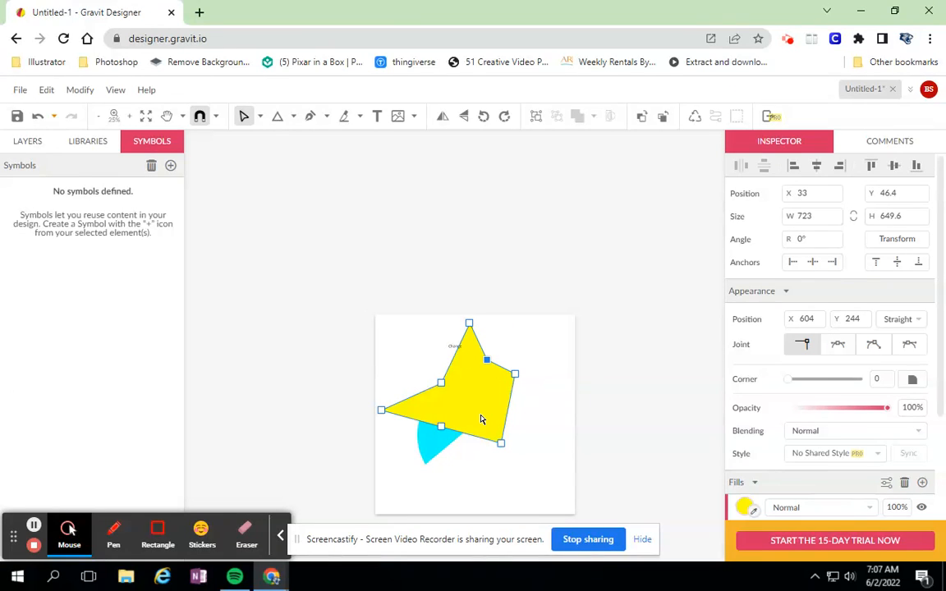
pyautogui.rightClick(465, 376)
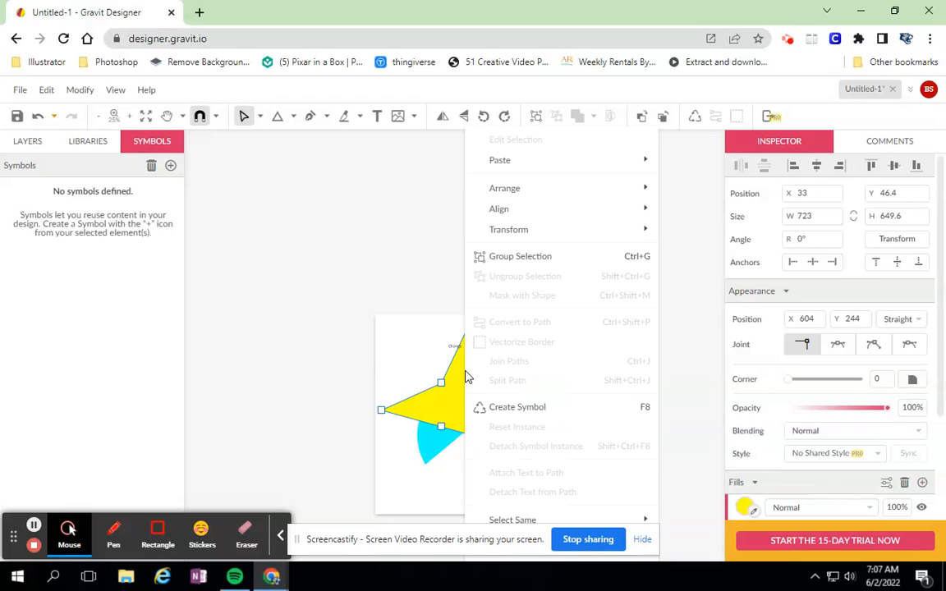
pyautogui.click(381, 246)
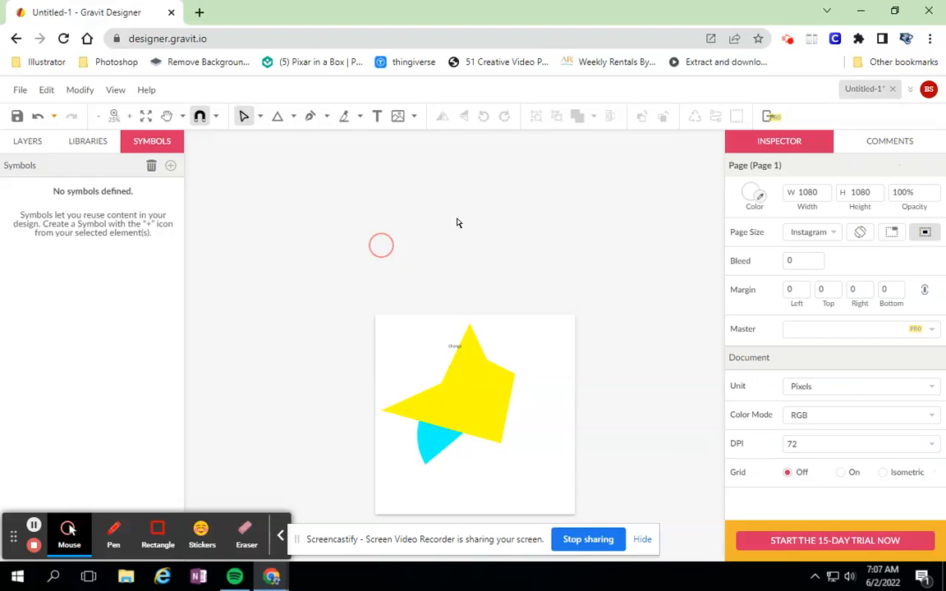
pyautogui.click(472, 403)
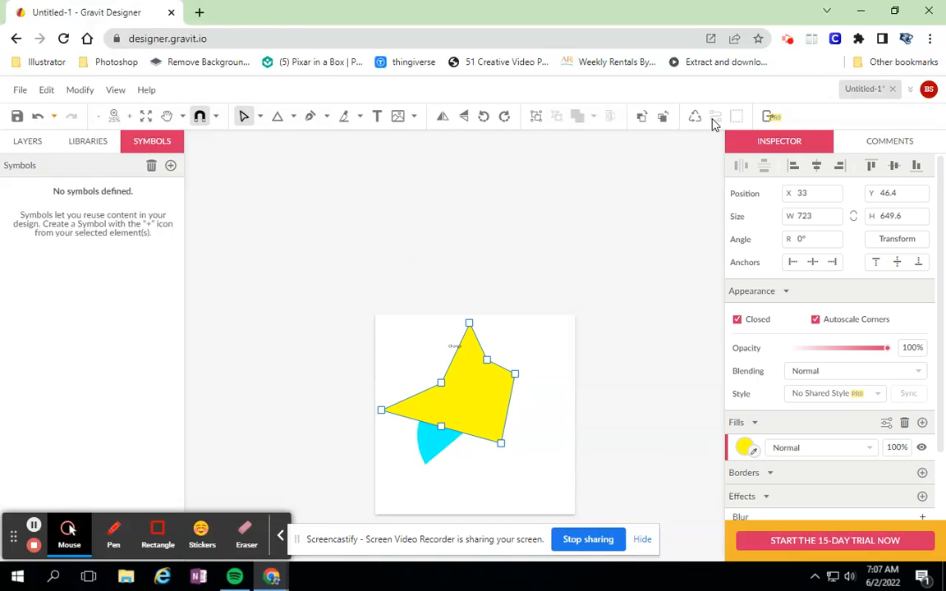